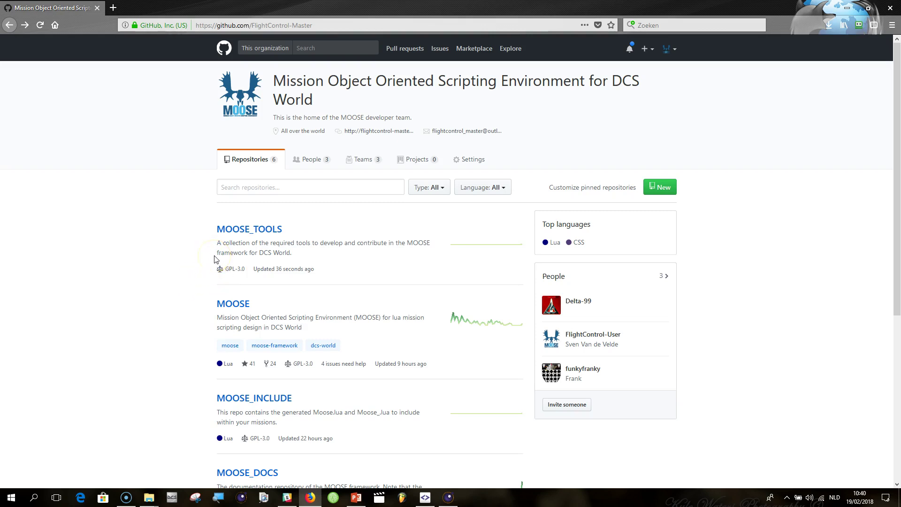
- Dismiss the page's context menu and open MOOSE_TOOLS from the organisation's repository list
{"action": "right_click", "coordinate": [350, 341]}
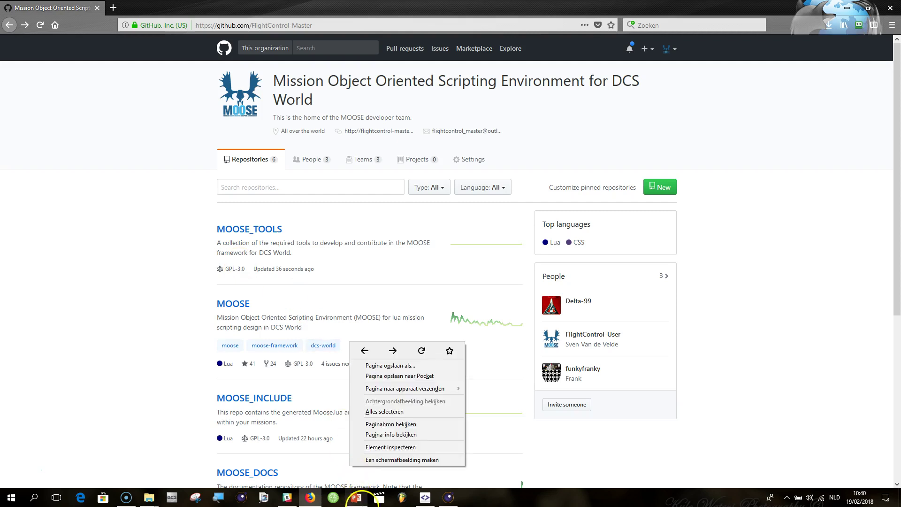
{"action": "left_click", "coordinate": [185, 418]}
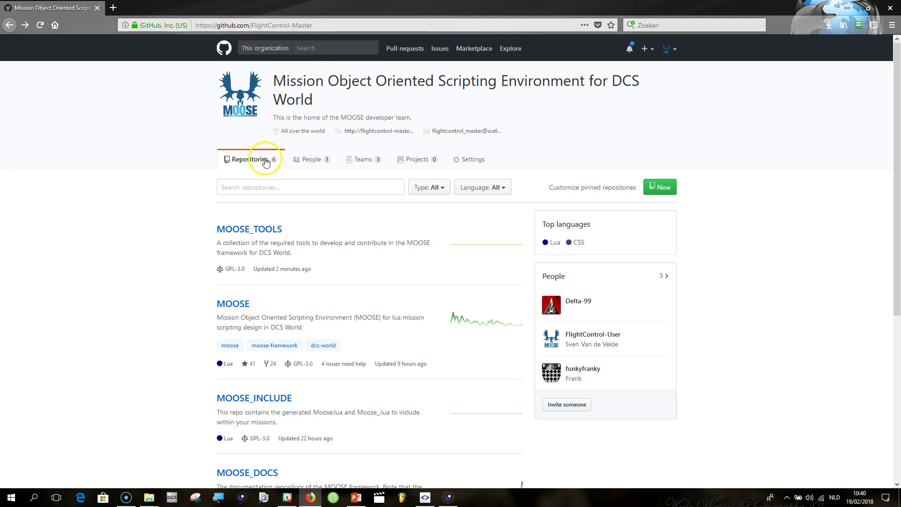
{"action": "left_click", "coordinate": [264, 230]}
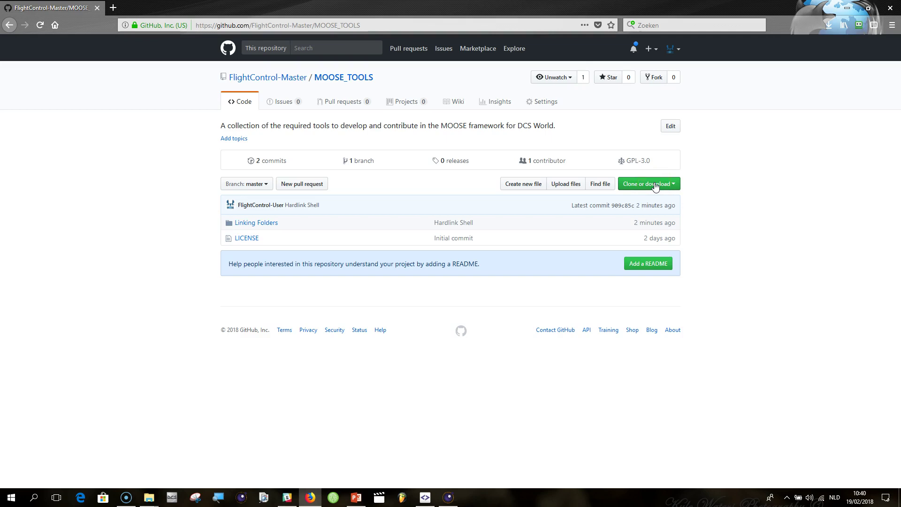
- Bring up the Linking Folders window and minimize it, leaving Scripts and Moose Development side by side
{"action": "mouse_move", "coordinate": [170, 492]}
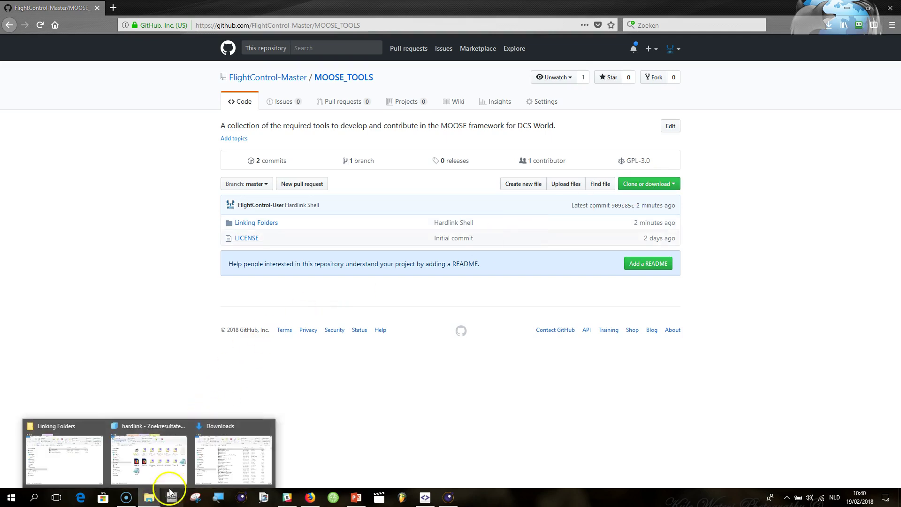
{"action": "left_click", "coordinate": [84, 455]}
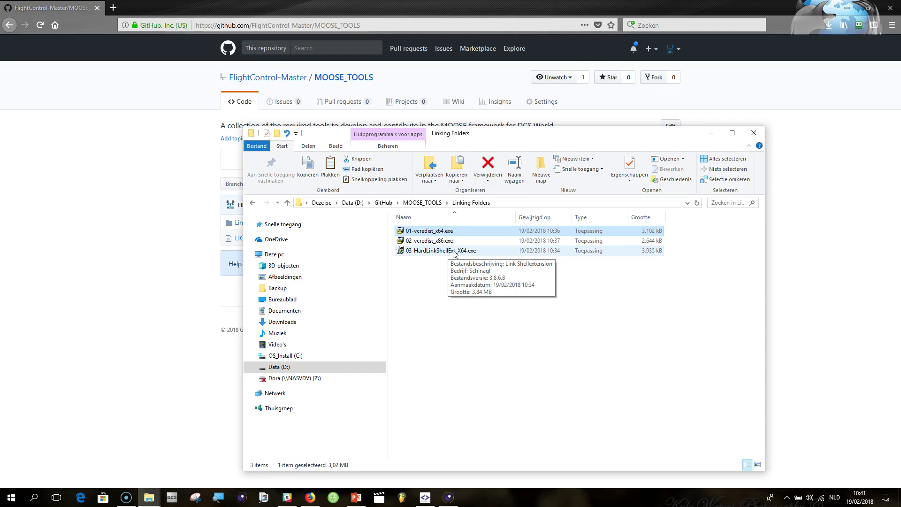
{"action": "left_click", "coordinate": [710, 133]}
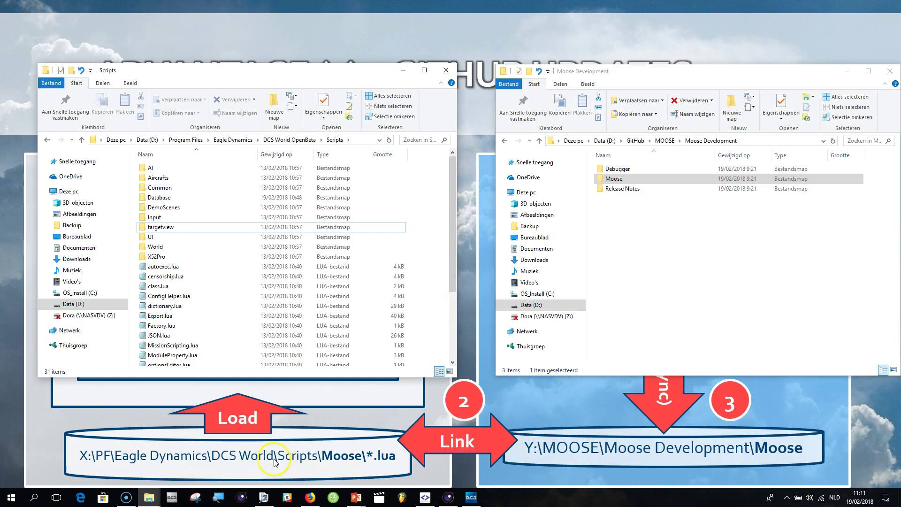
{"action": "left_click", "coordinate": [619, 181]}
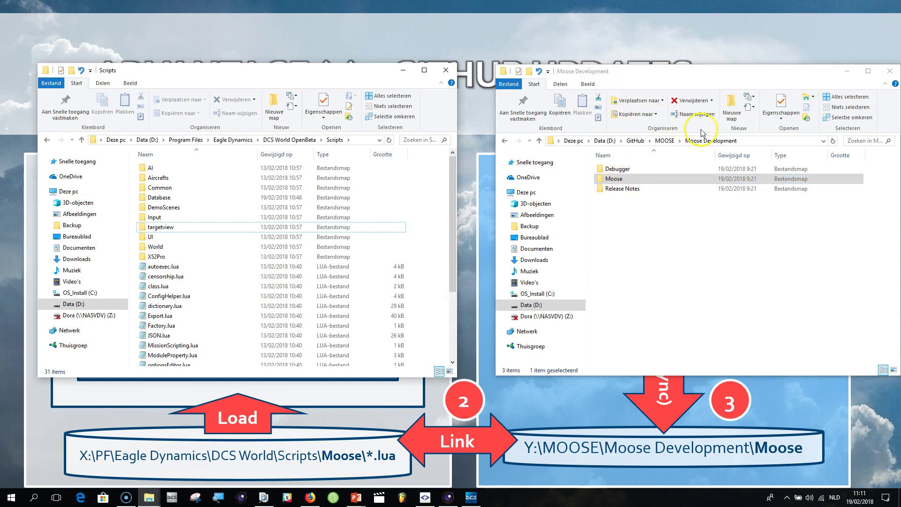
{"action": "left_click", "coordinate": [747, 140]}
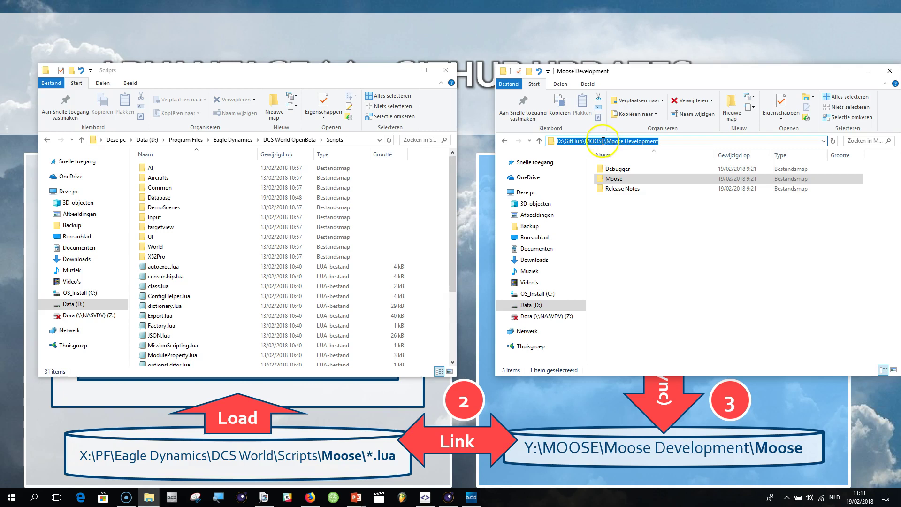
{"action": "left_click", "coordinate": [676, 141]}
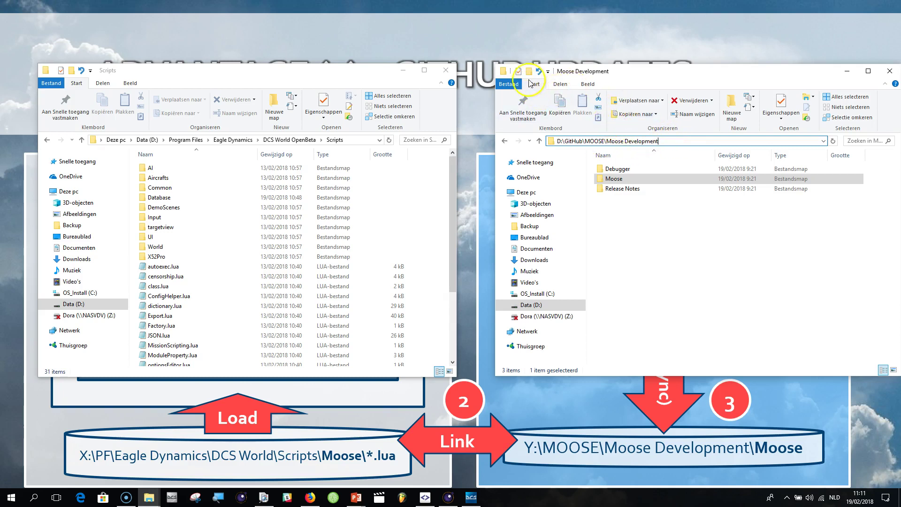
{"action": "key", "text": "Escape"}
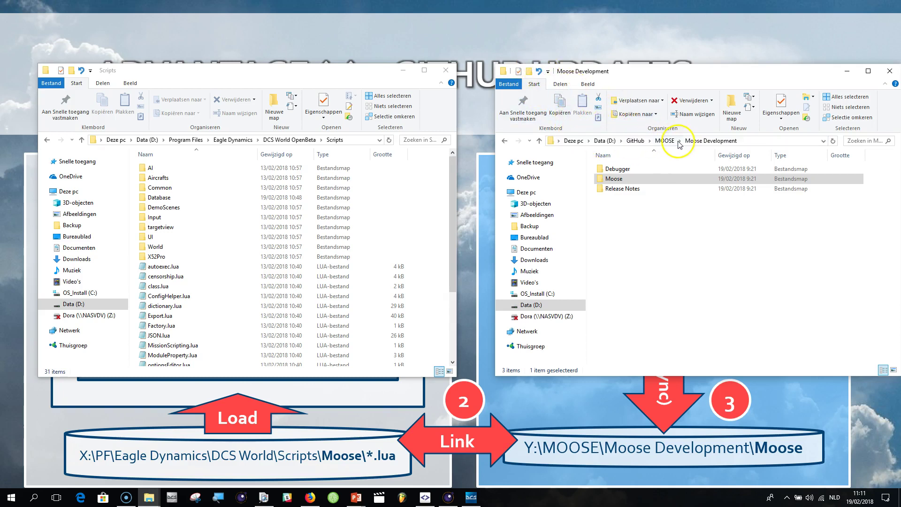
{"action": "left_click", "coordinate": [539, 140]}
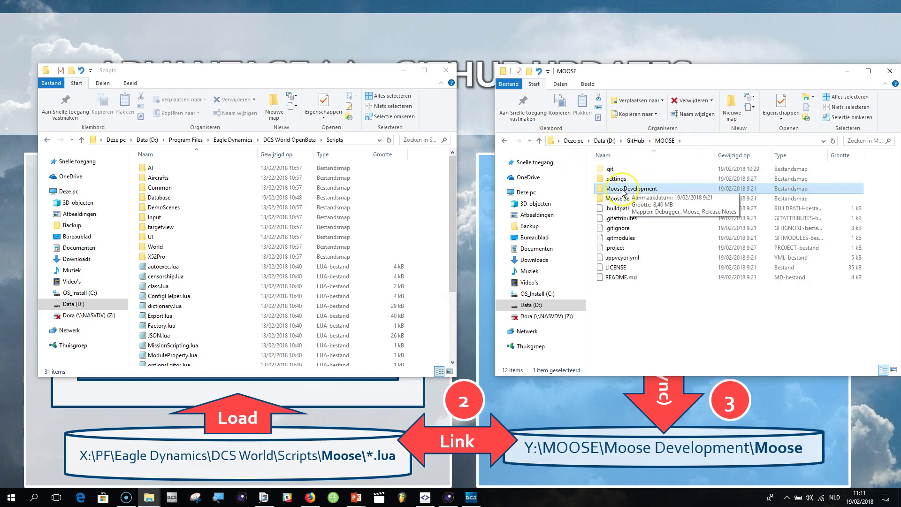
{"action": "double_click", "coordinate": [624, 190]}
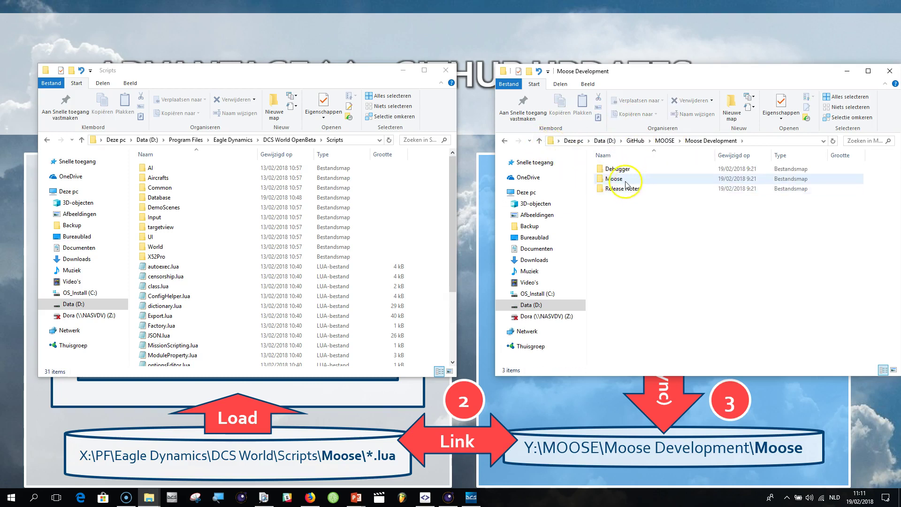
{"action": "double_click", "coordinate": [613, 178]}
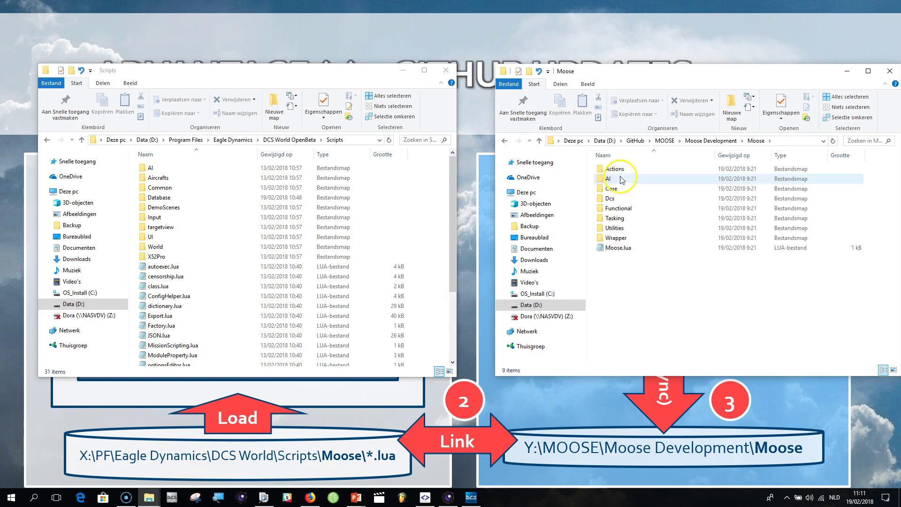
{"action": "double_click", "coordinate": [619, 180]}
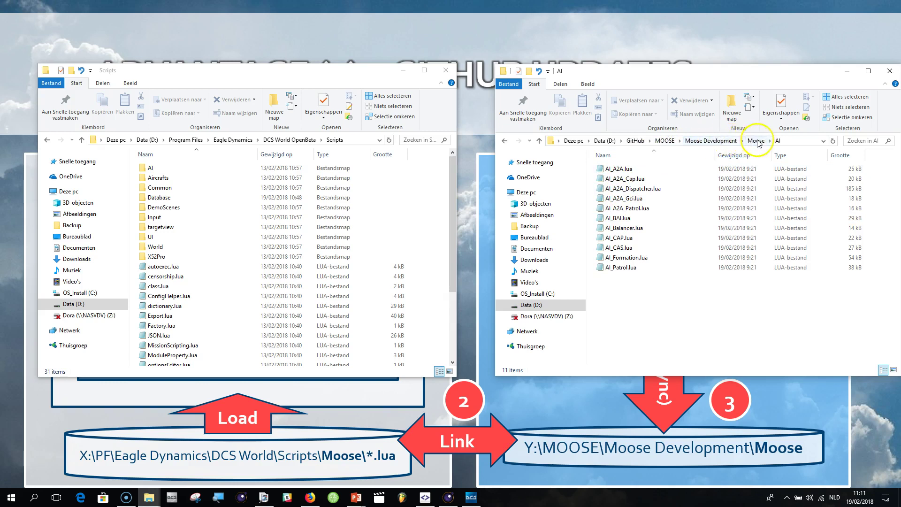
{"action": "left_click", "coordinate": [708, 141]}
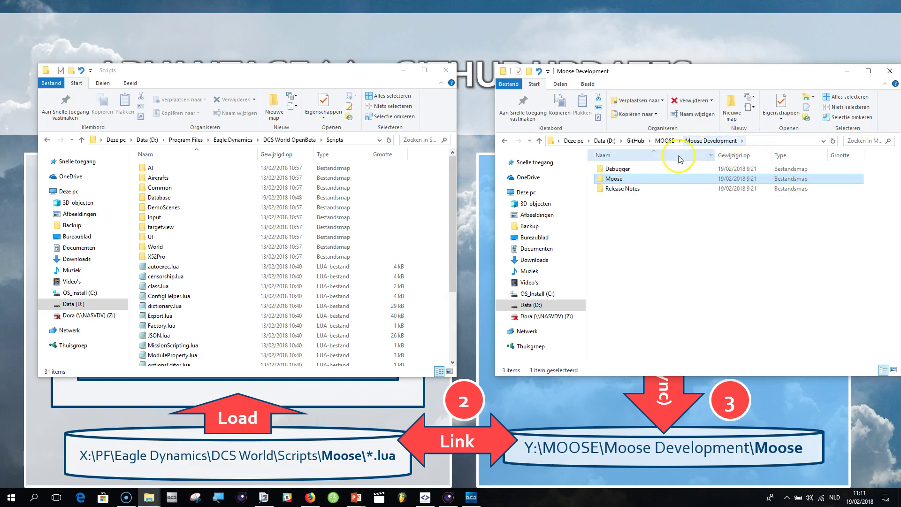
- Pick the Moose folder in Moose Development as the link source
{"action": "right_click", "coordinate": [617, 181]}
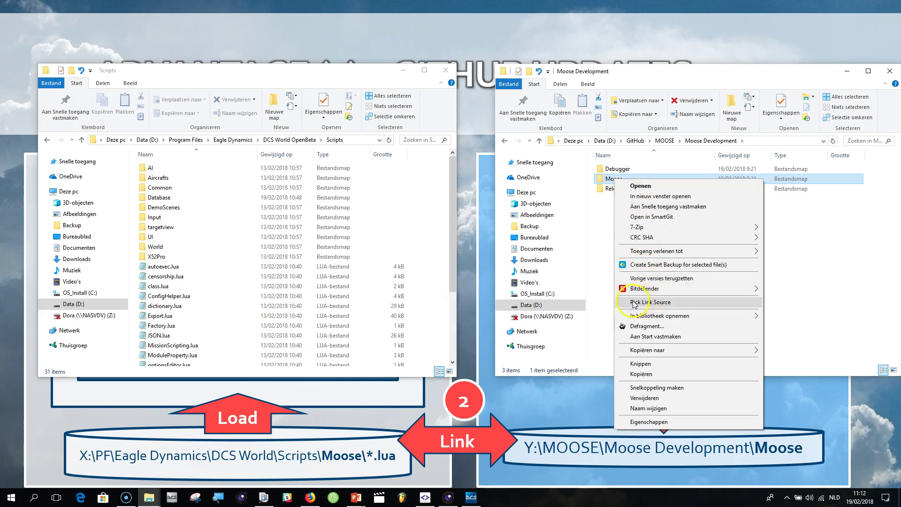
{"action": "left_click", "coordinate": [662, 304]}
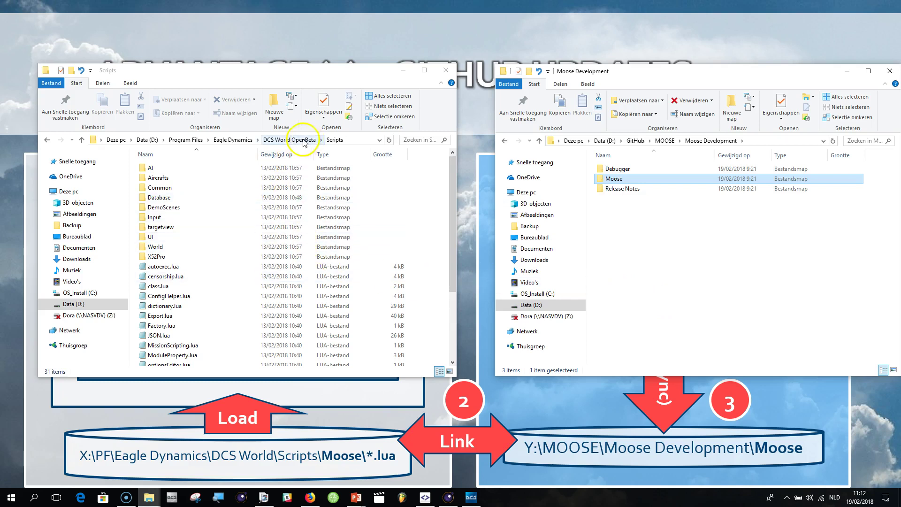
{"action": "left_click", "coordinate": [350, 139]}
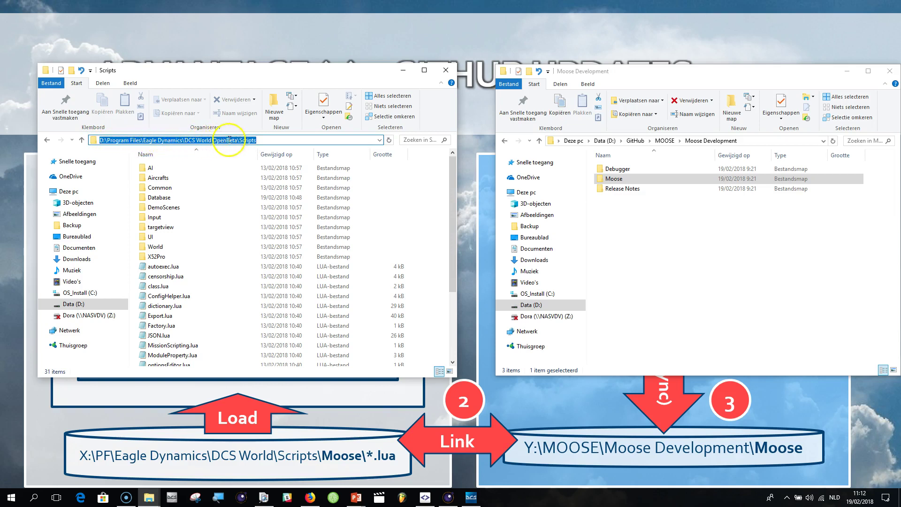
- Drop the picked Moose folder into DCS World OpenBeta Scripts as a symbolic link
{"action": "right_click", "coordinate": [428, 223]}
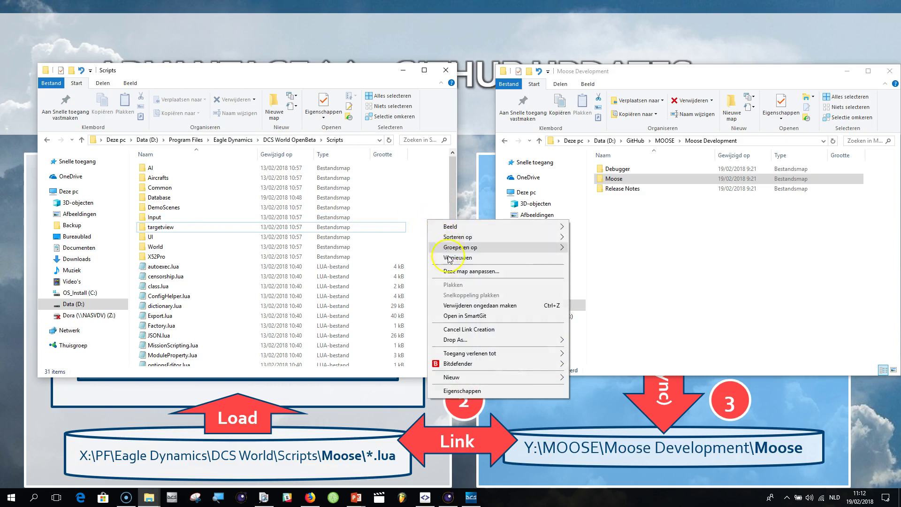
{"action": "mouse_move", "coordinate": [469, 344]}
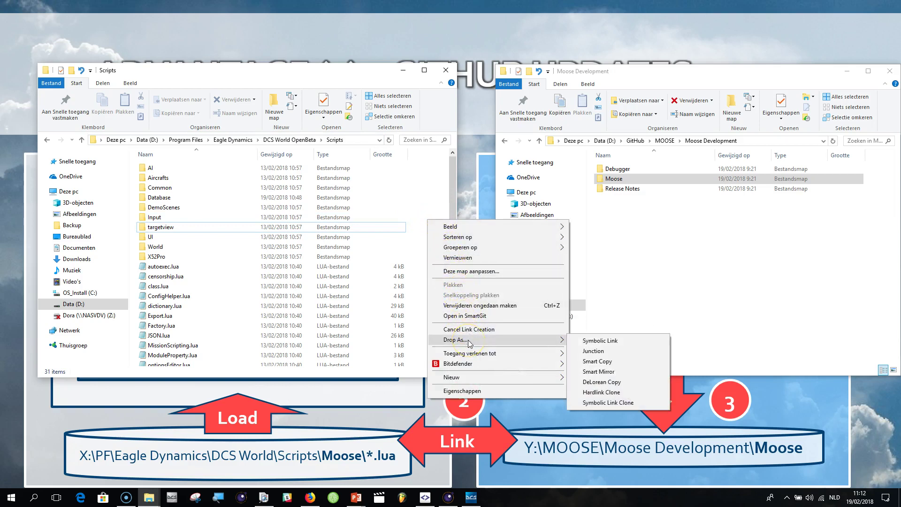
{"action": "left_click", "coordinate": [591, 341]}
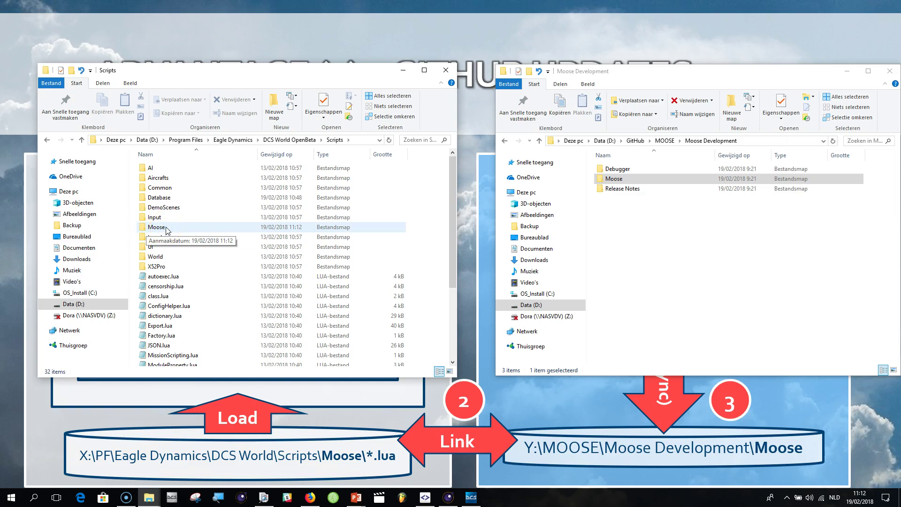
- Compare the linked Scripts Moose folder with GitHub's Moose folder, browsing Functional, then return to the slideshow
{"action": "double_click", "coordinate": [156, 227]}
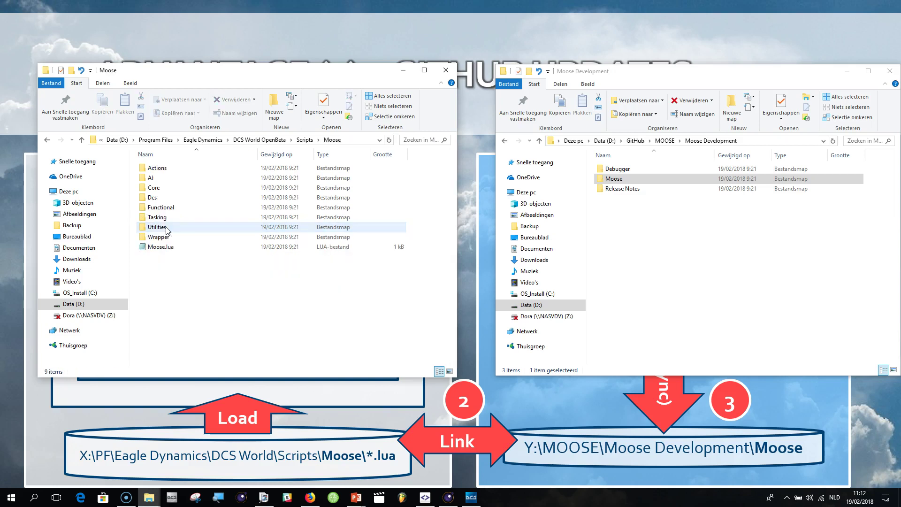
{"action": "double_click", "coordinate": [613, 179]}
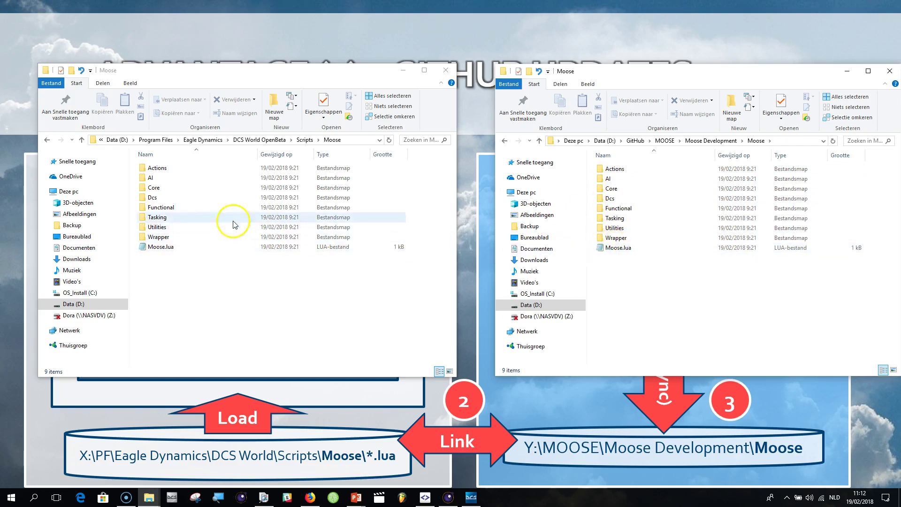
{"action": "left_click", "coordinate": [187, 209]}
{"action": "double_click", "coordinate": [187, 209]}
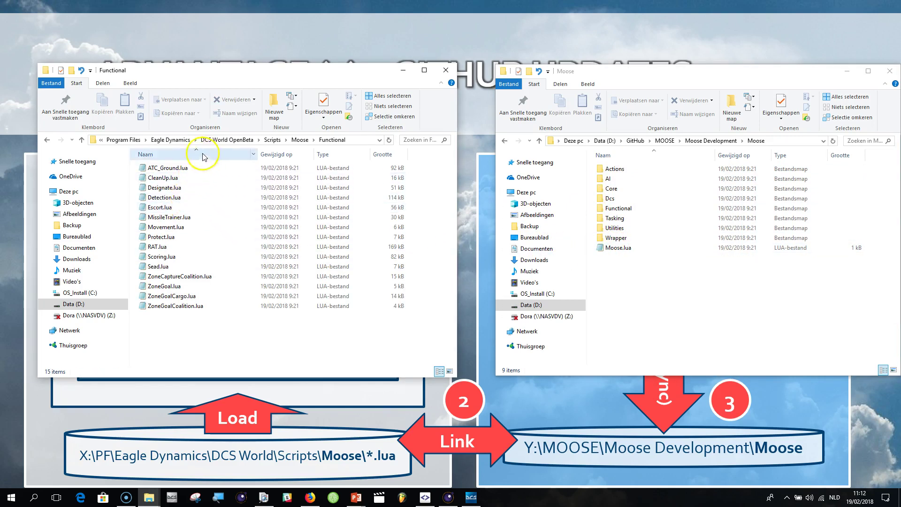
{"action": "left_click", "coordinate": [82, 139]}
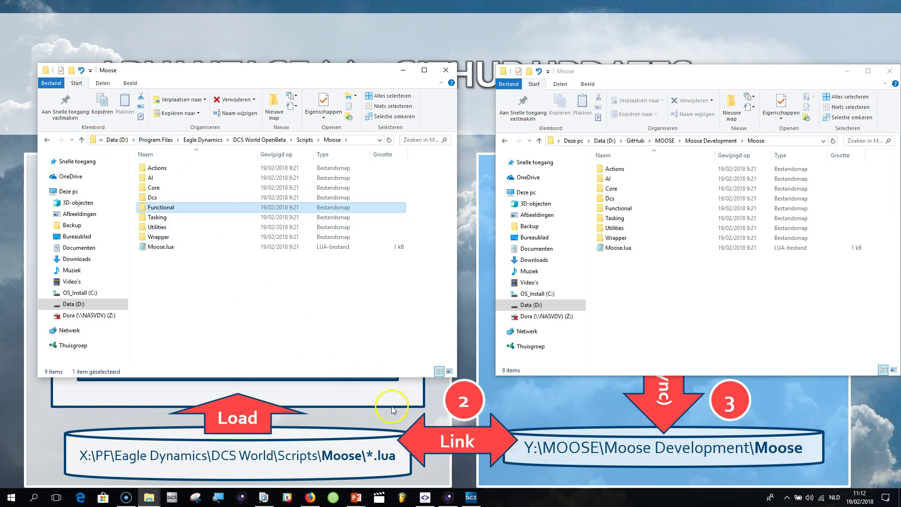
{"action": "left_click", "coordinate": [156, 424]}
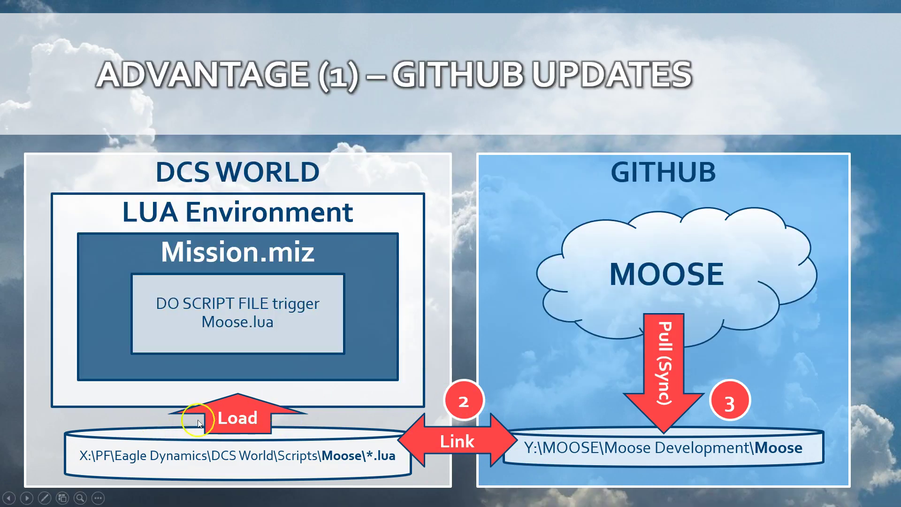
- Advance to the Moose Dynamic Loading slide, open Moose_Include_Dynamic on GitHub, and bring back the Scripts Moose window
{"action": "key", "text": "Left"}
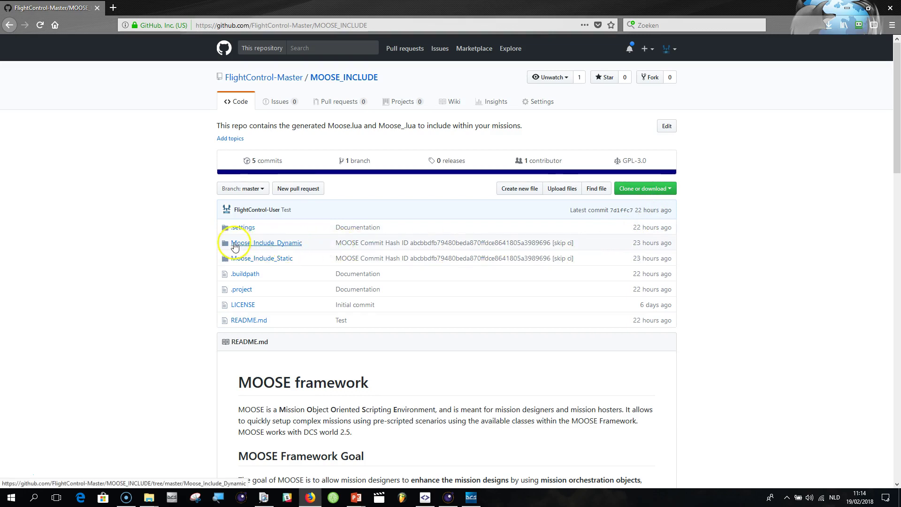
{"action": "left_click", "coordinate": [277, 245]}
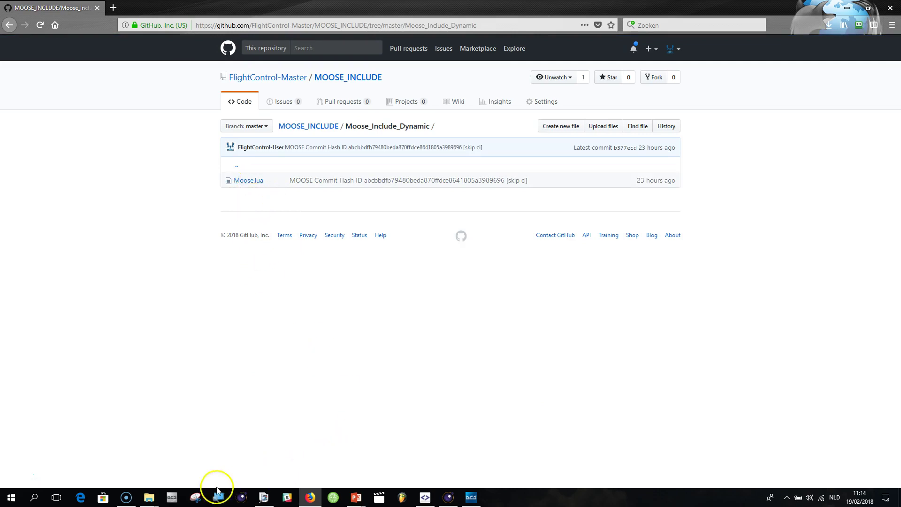
{"action": "mouse_move", "coordinate": [148, 497]}
{"action": "left_click", "coordinate": [227, 465]}
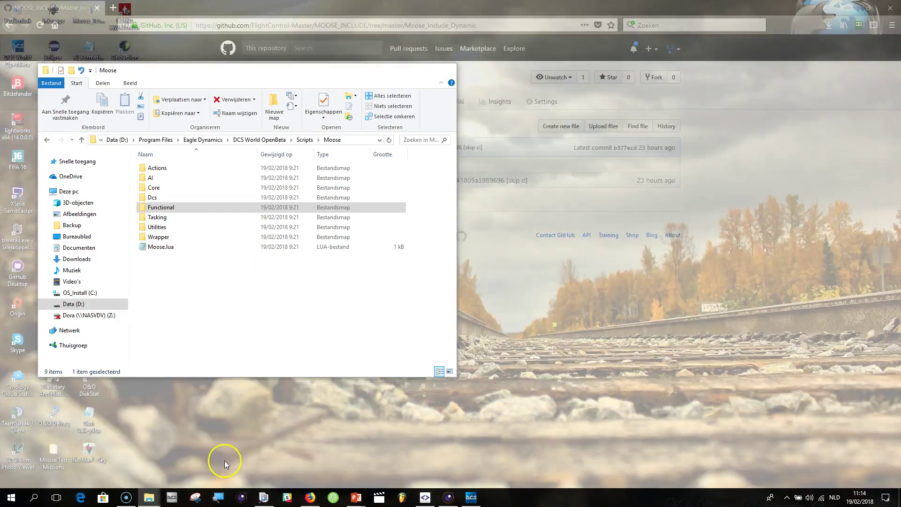
- Browse the GitHub clone to MOOSE_INCLUDE\Moose_Include_Dynamic in a second Explorer window, then return to the browser
{"action": "left_click", "coordinate": [89, 474]}
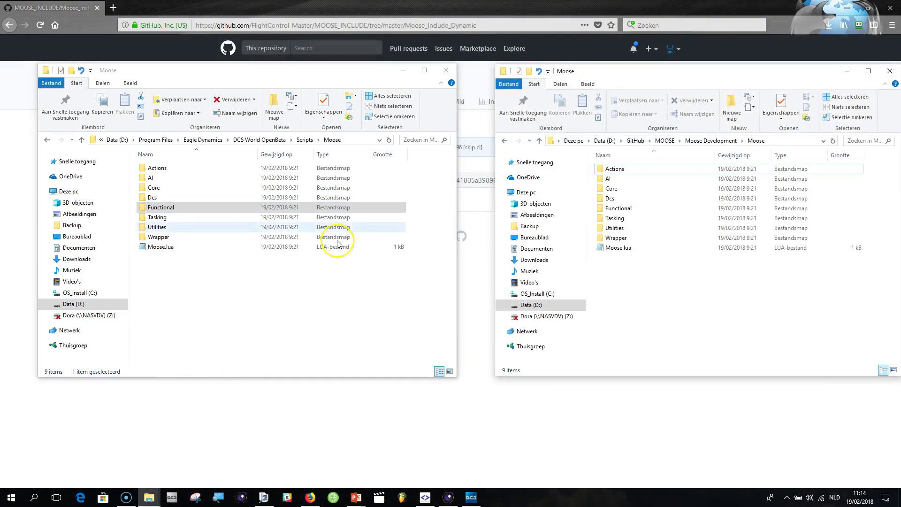
{"action": "left_click", "coordinate": [635, 141]}
{"action": "double_click", "coordinate": [636, 297]}
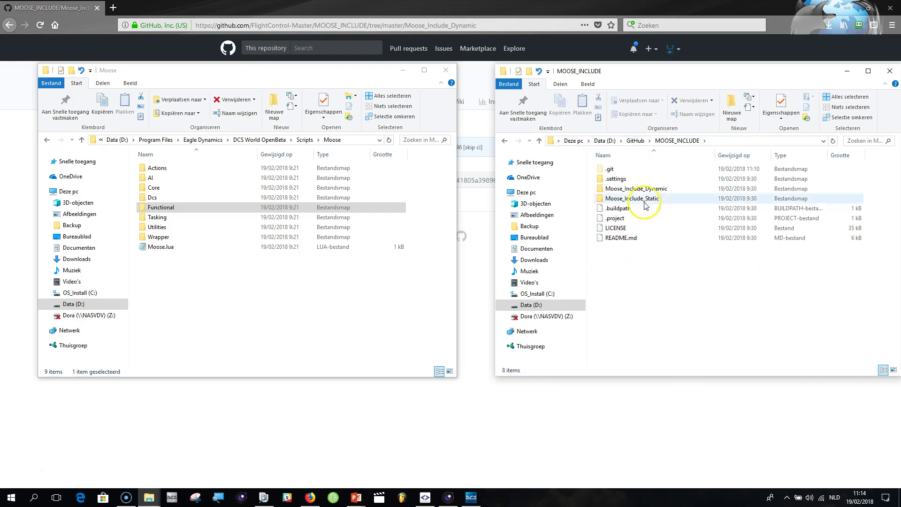
{"action": "double_click", "coordinate": [642, 188]}
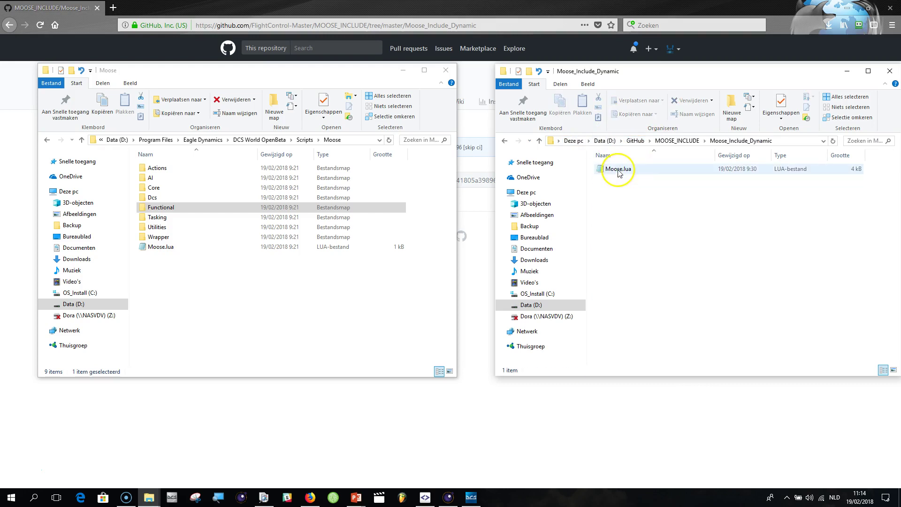
{"action": "left_click", "coordinate": [626, 57]}
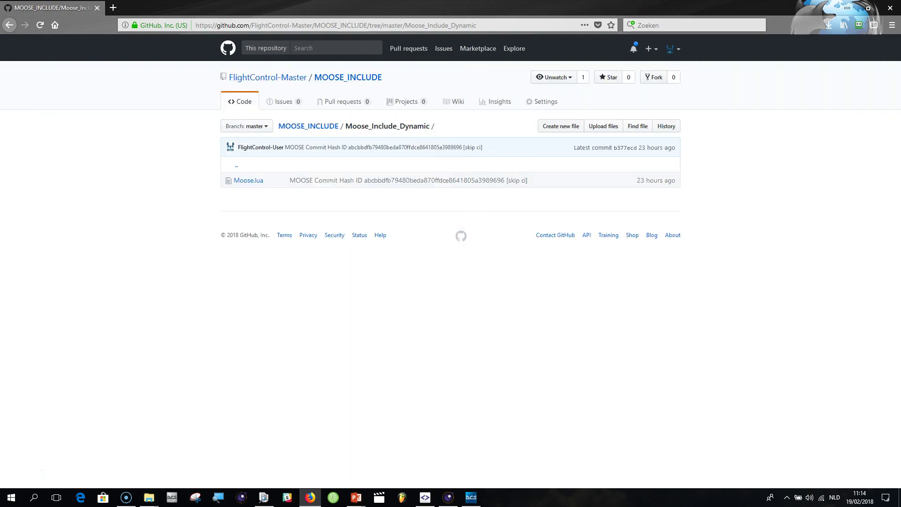
- Open Moose_Include_Dynamic's Moose.lua on GitHub and scroll through its include list
{"action": "left_click", "coordinate": [249, 181]}
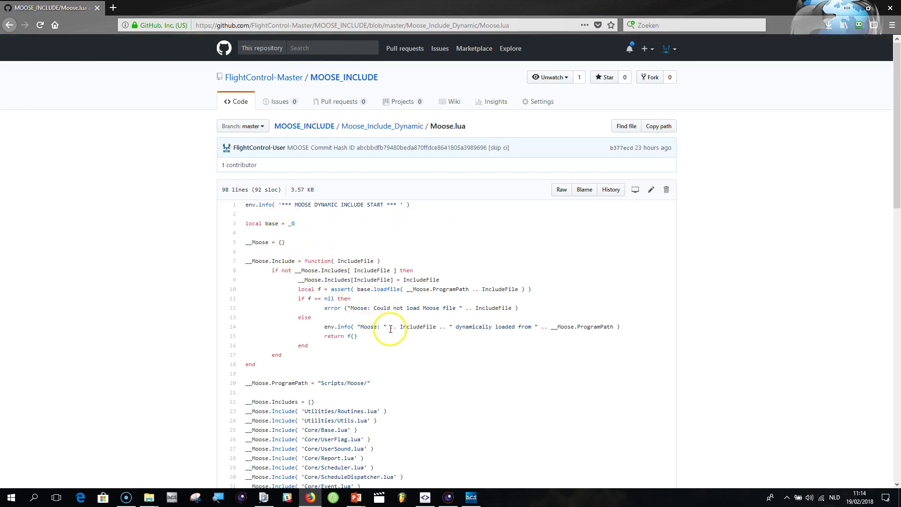
{"action": "scroll", "coordinate": [388, 326], "scroll_direction": "down", "scroll_amount": 8}
{"action": "scroll", "coordinate": [370, 232], "scroll_direction": "up", "scroll_amount": 5}
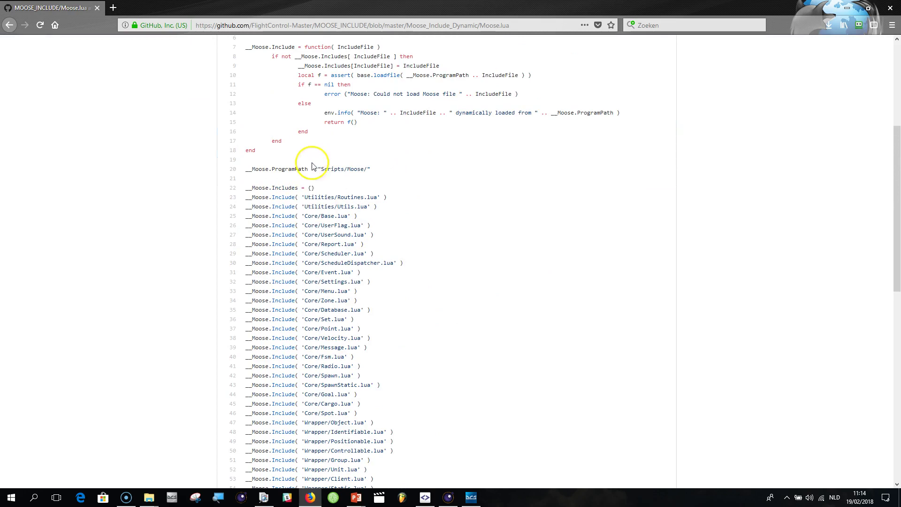
{"action": "scroll", "coordinate": [304, 356], "scroll_direction": "down", "scroll_amount": 9}
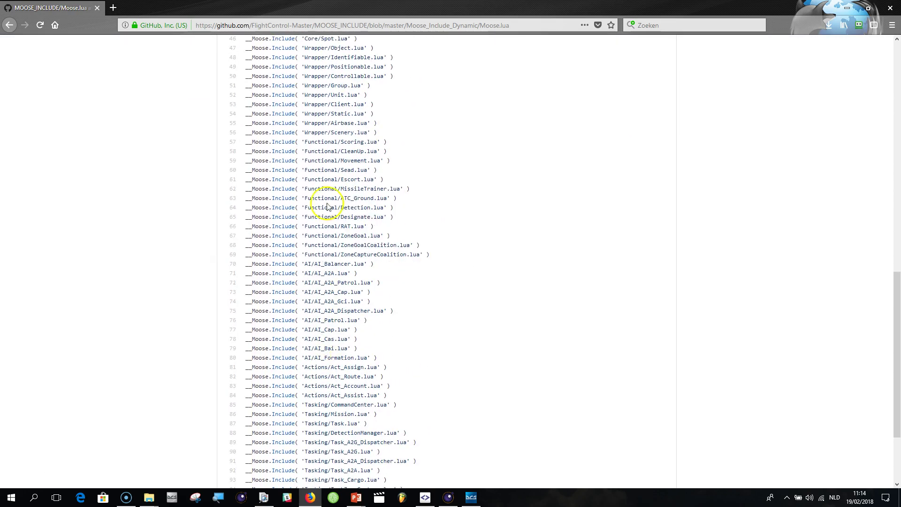
{"action": "scroll", "coordinate": [340, 170], "scroll_direction": "down", "scroll_amount": 1}
{"action": "scroll", "coordinate": [340, 169], "scroll_direction": "down", "scroll_amount": 3}
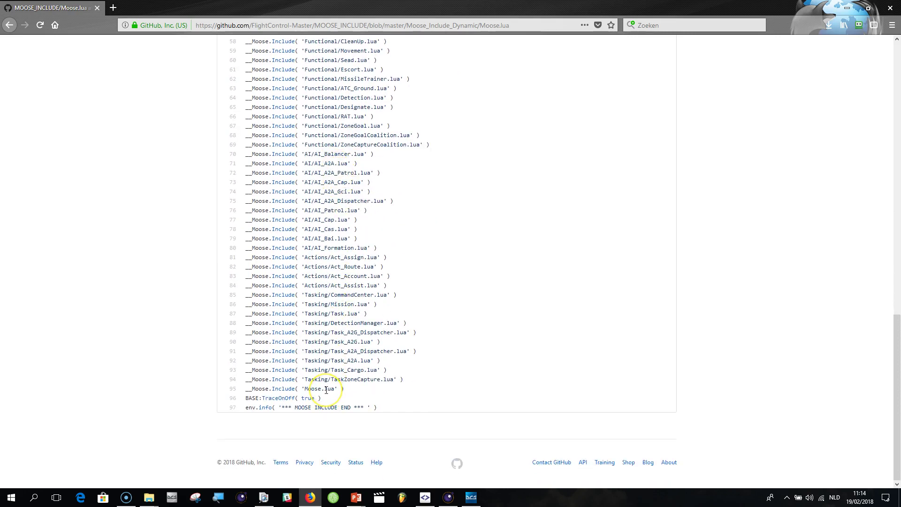
{"action": "scroll", "coordinate": [326, 390], "scroll_direction": "up", "scroll_amount": 15}
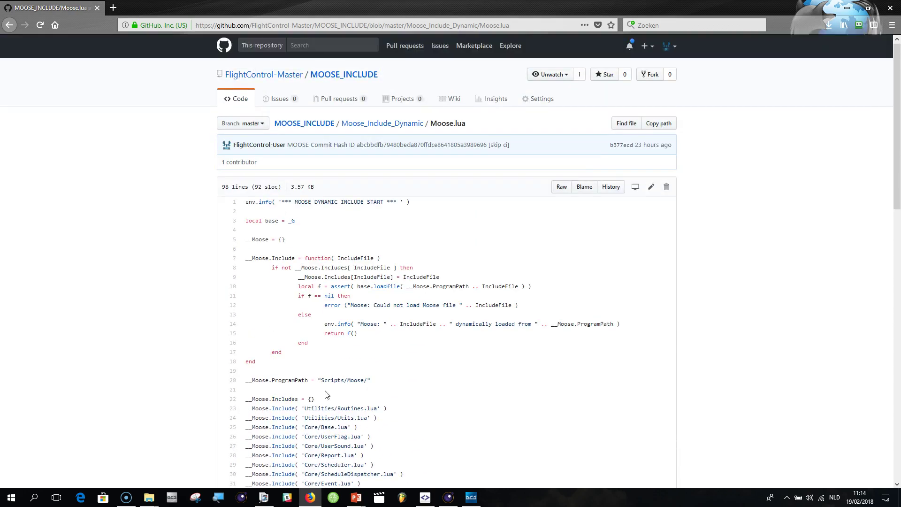
{"action": "scroll", "coordinate": [327, 399], "scroll_direction": "down", "scroll_amount": 5}
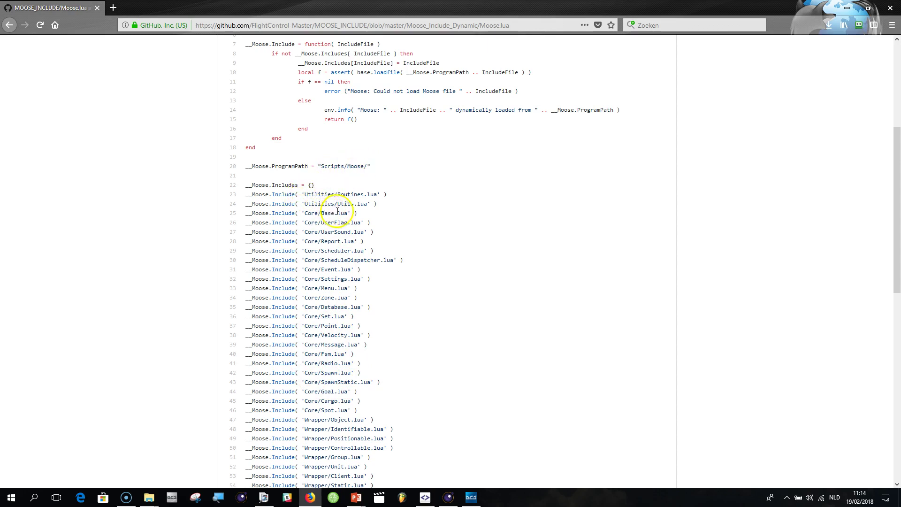
{"action": "key", "text": "alt+Tab"}
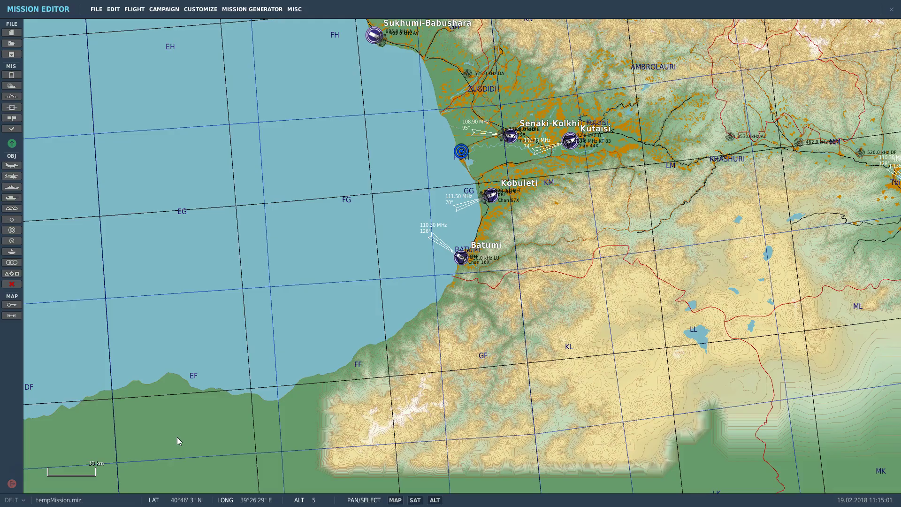
- Point the LOAD MOOSE trigger's DO SCRIPT FILE action at Moose_Include_Dynamic/Moose.lua, then save the mission
{"action": "left_click", "coordinate": [11, 96]}
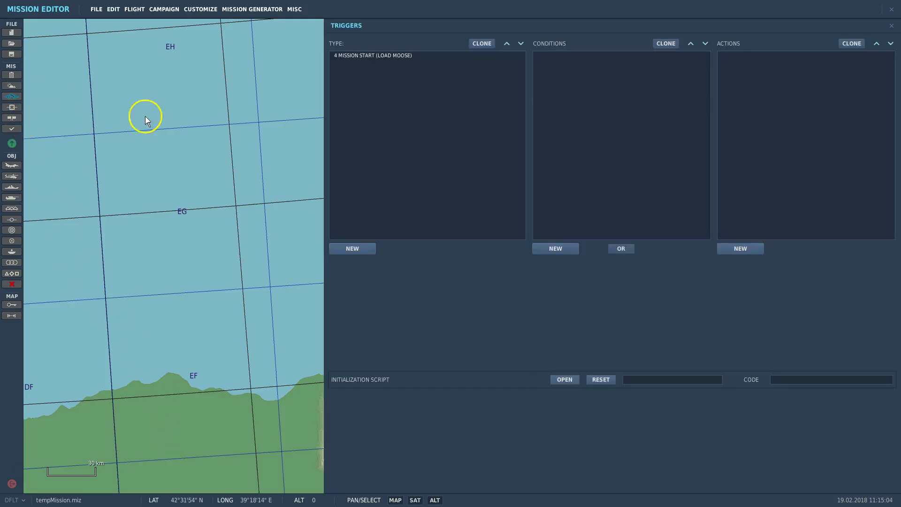
{"action": "left_click", "coordinate": [383, 57]}
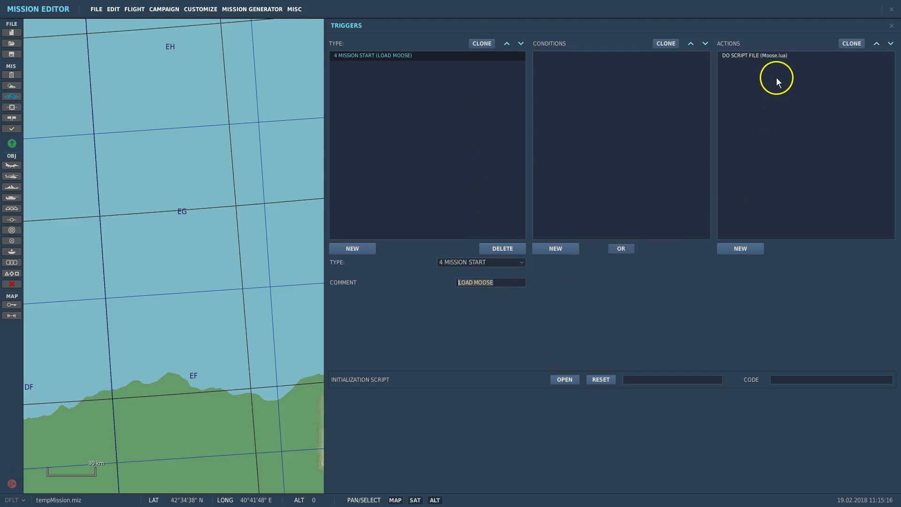
{"action": "left_click", "coordinate": [769, 56]}
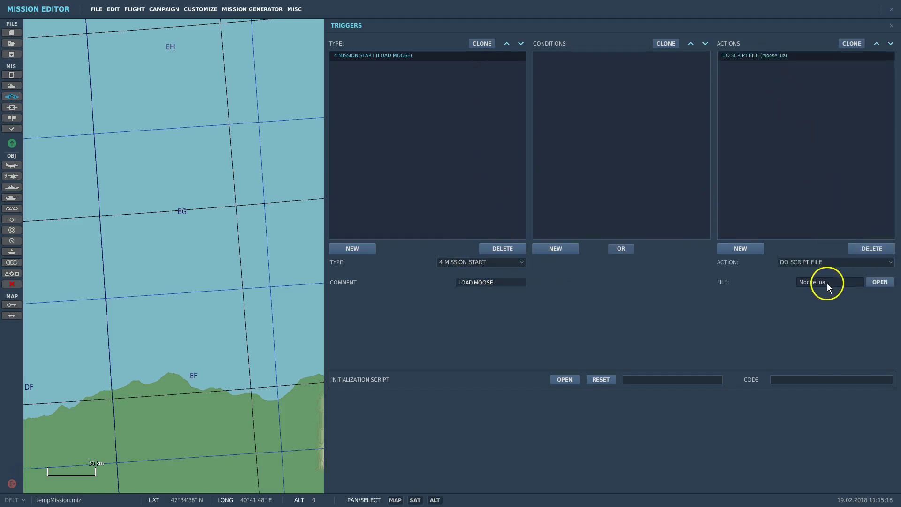
{"action": "left_click", "coordinate": [875, 282]}
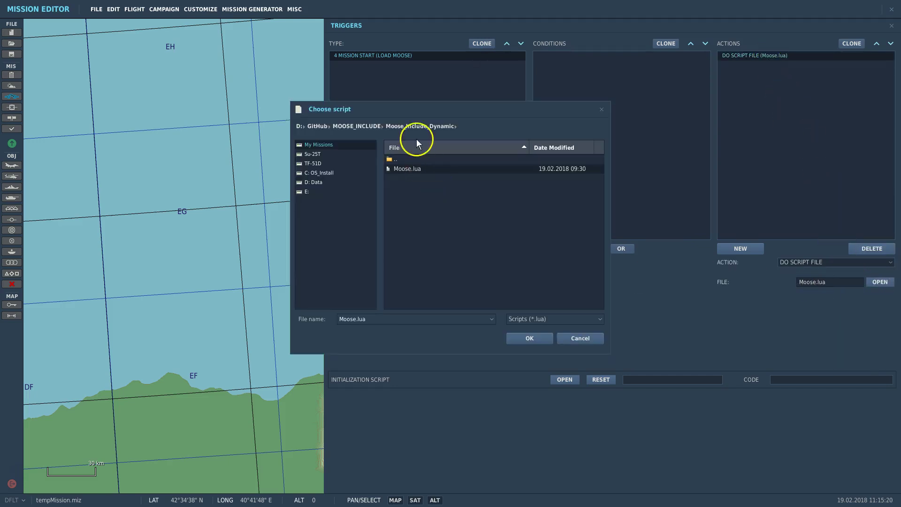
{"action": "left_click", "coordinate": [356, 127]}
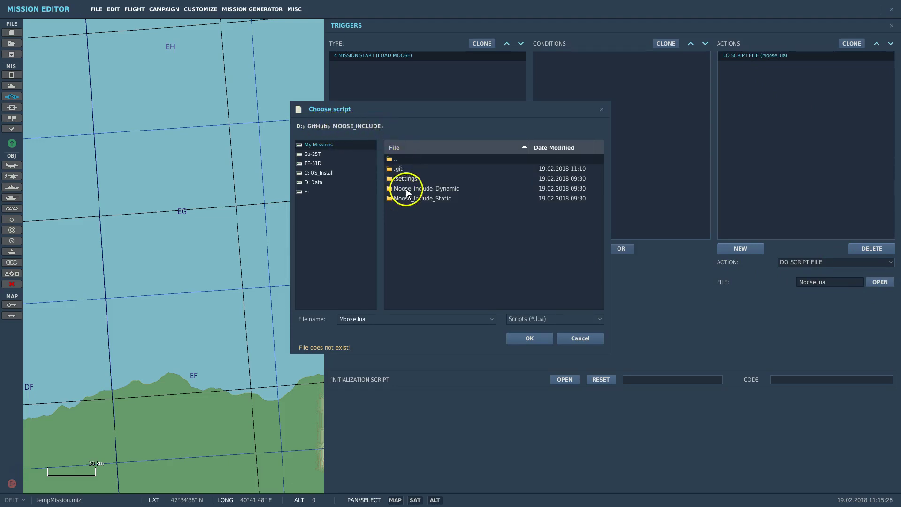
{"action": "double_click", "coordinate": [428, 189]}
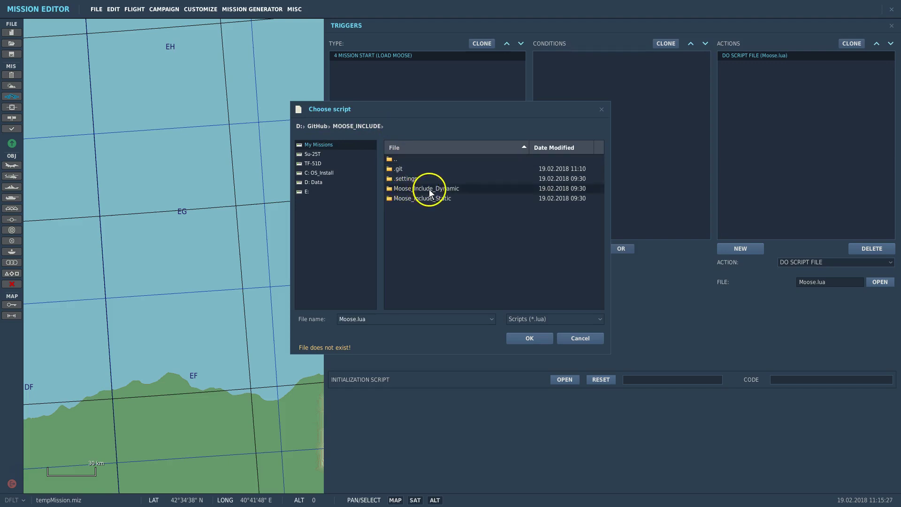
{"action": "double_click", "coordinate": [413, 169]}
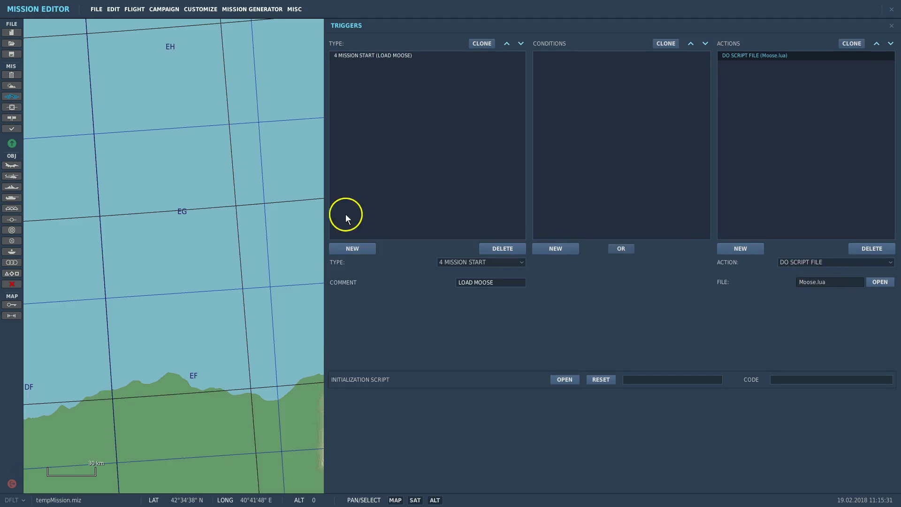
{"action": "left_click", "coordinate": [252, 194]}
{"action": "left_click", "coordinate": [12, 54]}
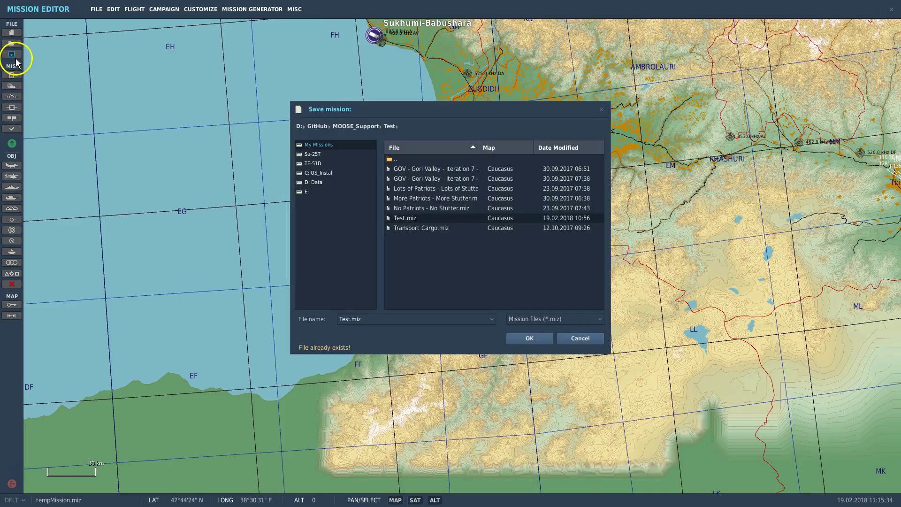
- Overwrite Test.miz and fly it via FLIGHT > Prepare Mission, skipping past the briefing
{"action": "left_click", "coordinate": [527, 337]}
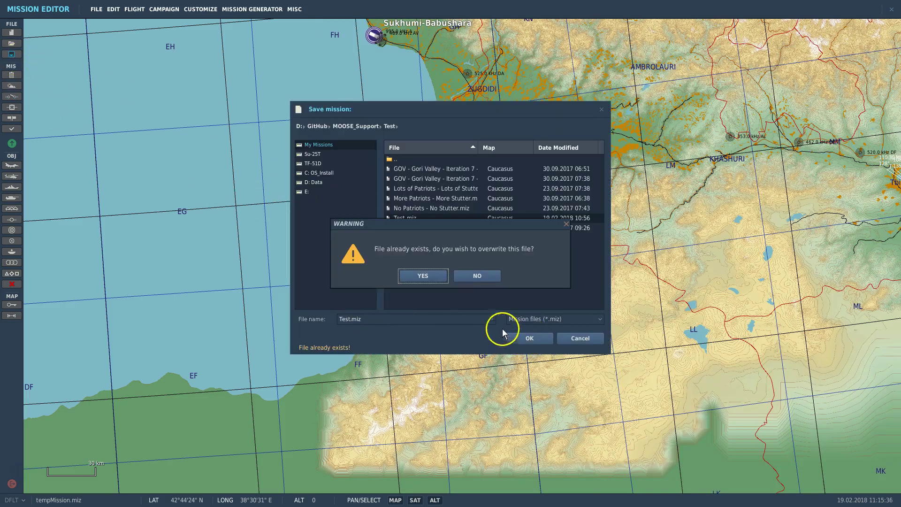
{"action": "left_click", "coordinate": [437, 279]}
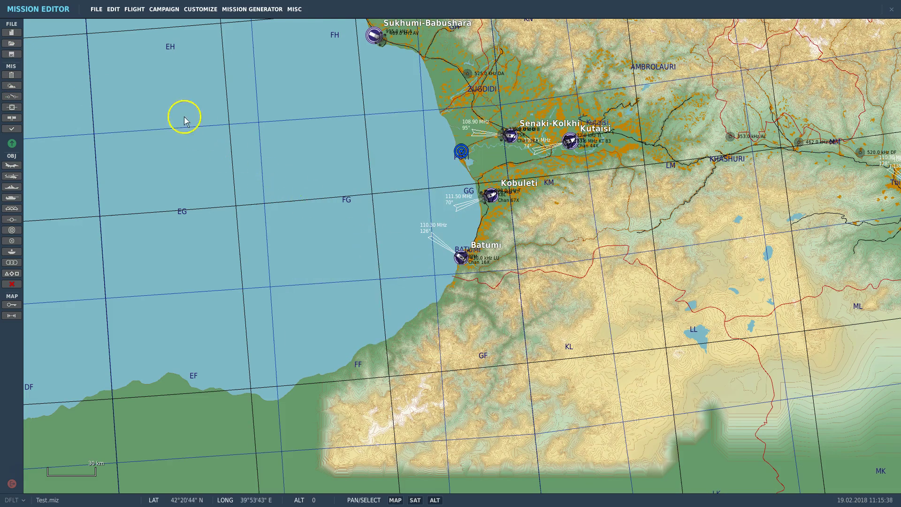
{"action": "left_click", "coordinate": [130, 11]}
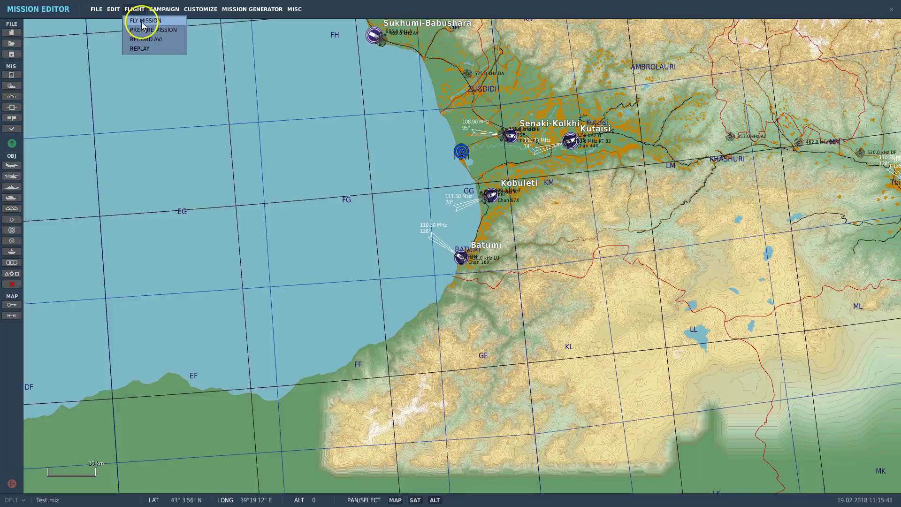
{"action": "left_click", "coordinate": [139, 31]}
{"action": "left_click", "coordinate": [716, 423]}
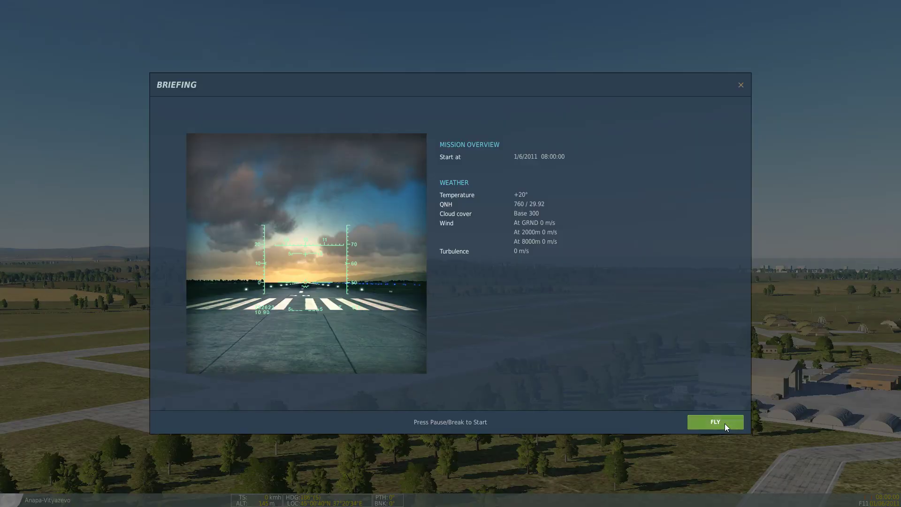
{"action": "left_click", "coordinate": [724, 423]}
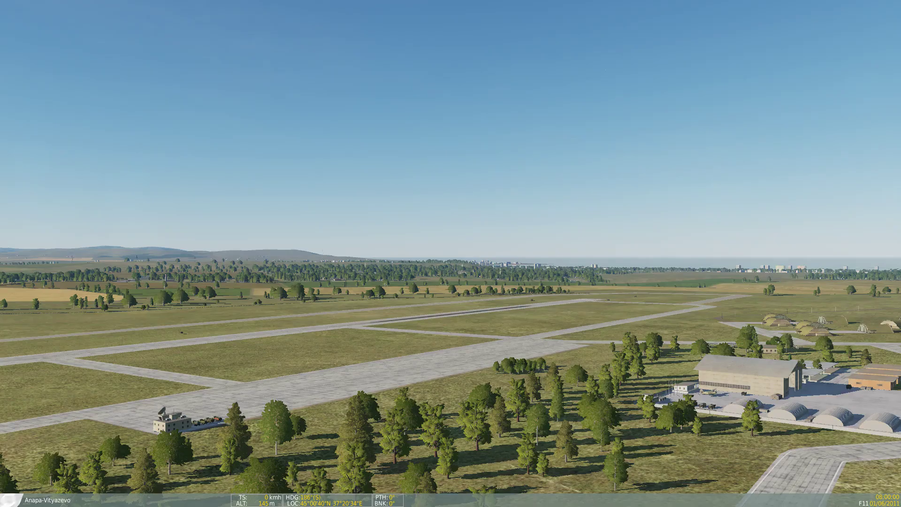
{"action": "left_click_drag", "start_coordinate": [671, 415], "coordinate": [706, 421]}
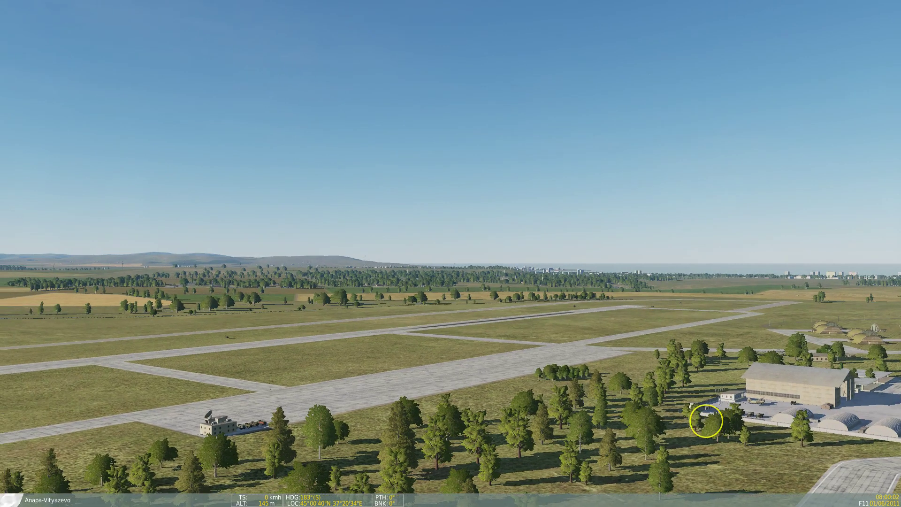
{"action": "key", "text": "alt+Tab"}
{"action": "key", "text": "alt+Tab"}
{"action": "key", "text": "alt+Tab"}
{"action": "key", "text": "alt+Tab"}
{"action": "key", "text": "alt+Tab"}
{"action": "key", "text": "alt+Tab"}
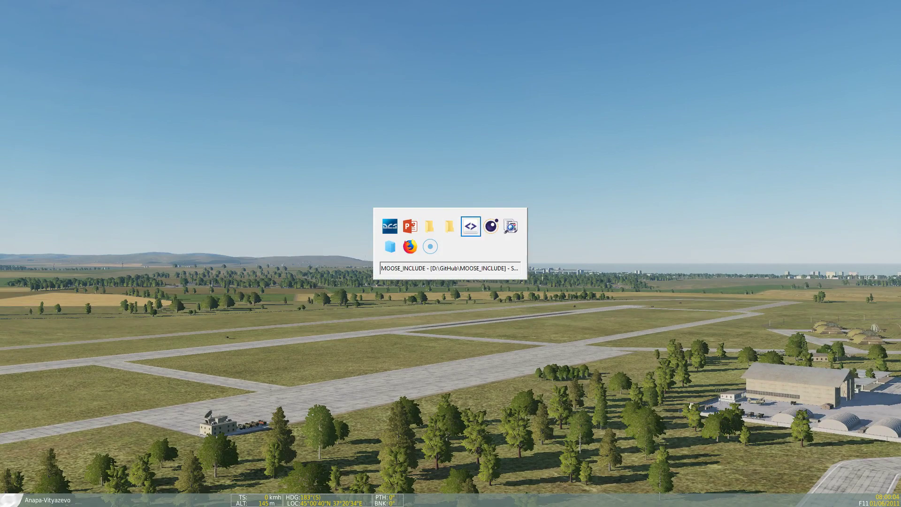
- In dcs.log, select the Moose.lua dynamically loaded line and review the Scripts/Moose/ loading block through MOOSE INCLUDE END
{"action": "scroll", "coordinate": [336, 286], "scroll_direction": "down", "scroll_amount": 2}
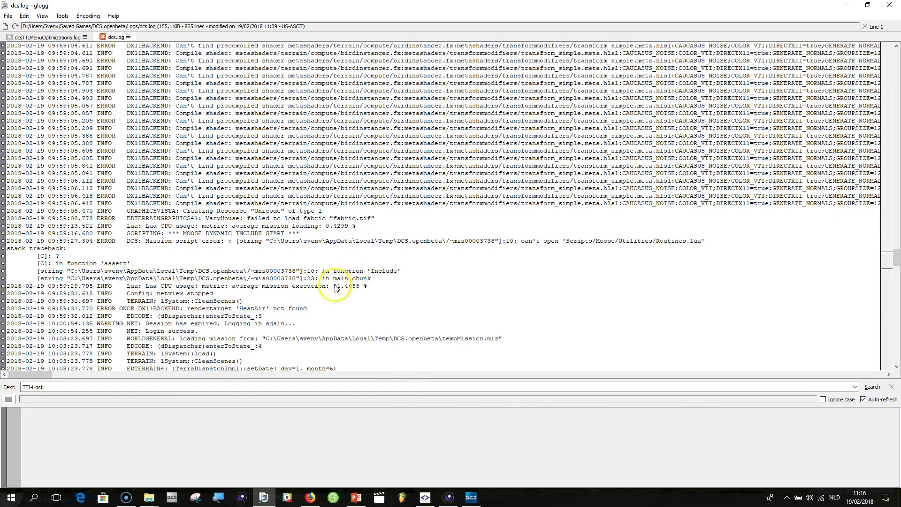
{"action": "left_click_drag", "start_coordinate": [896, 259], "coordinate": [895, 357]}
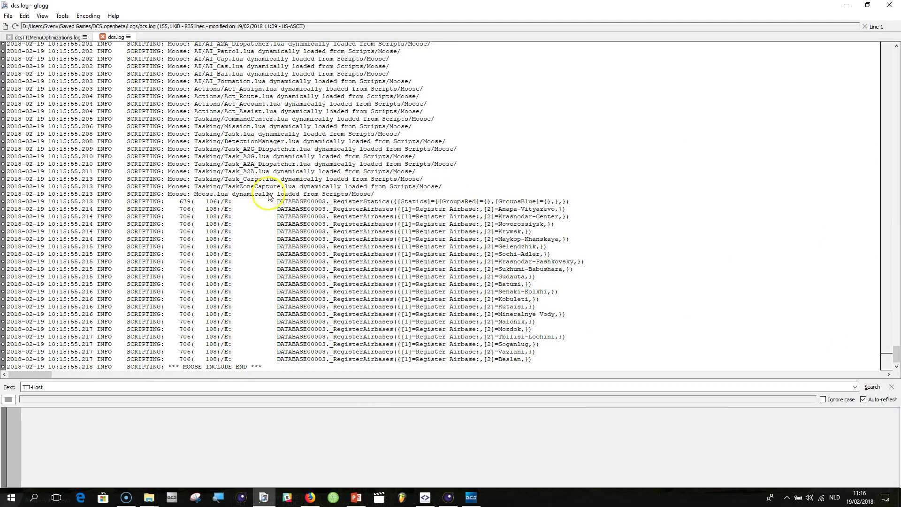
{"action": "left_click", "coordinate": [185, 194]}
{"action": "scroll", "coordinate": [241, 195], "scroll_direction": "up", "scroll_amount": 20}
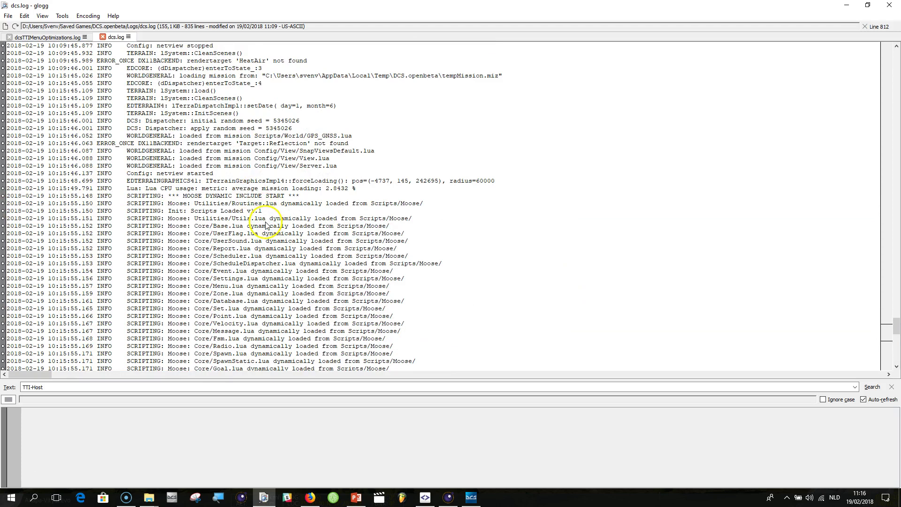
{"action": "scroll", "coordinate": [265, 230], "scroll_direction": "down", "scroll_amount": 4}
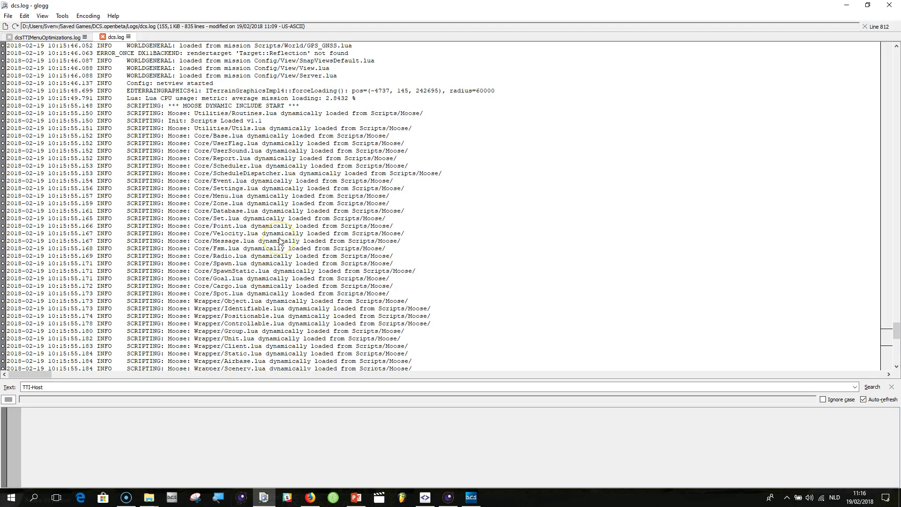
{"action": "scroll", "coordinate": [280, 242], "scroll_direction": "down", "scroll_amount": 16}
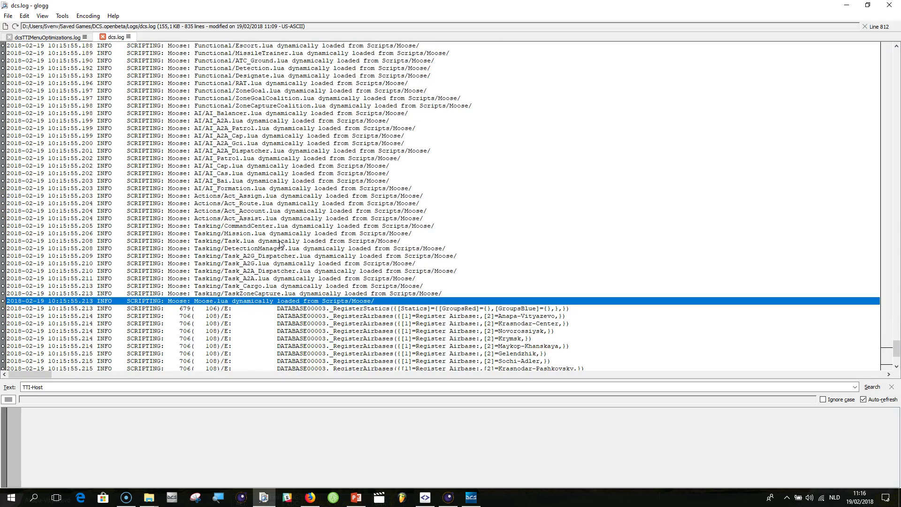
{"action": "scroll", "coordinate": [280, 243], "scroll_direction": "up", "scroll_amount": 20}
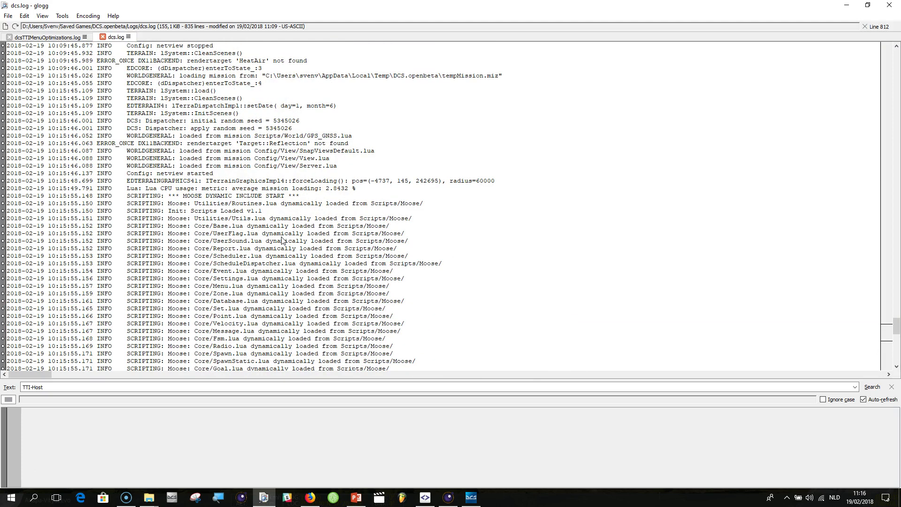